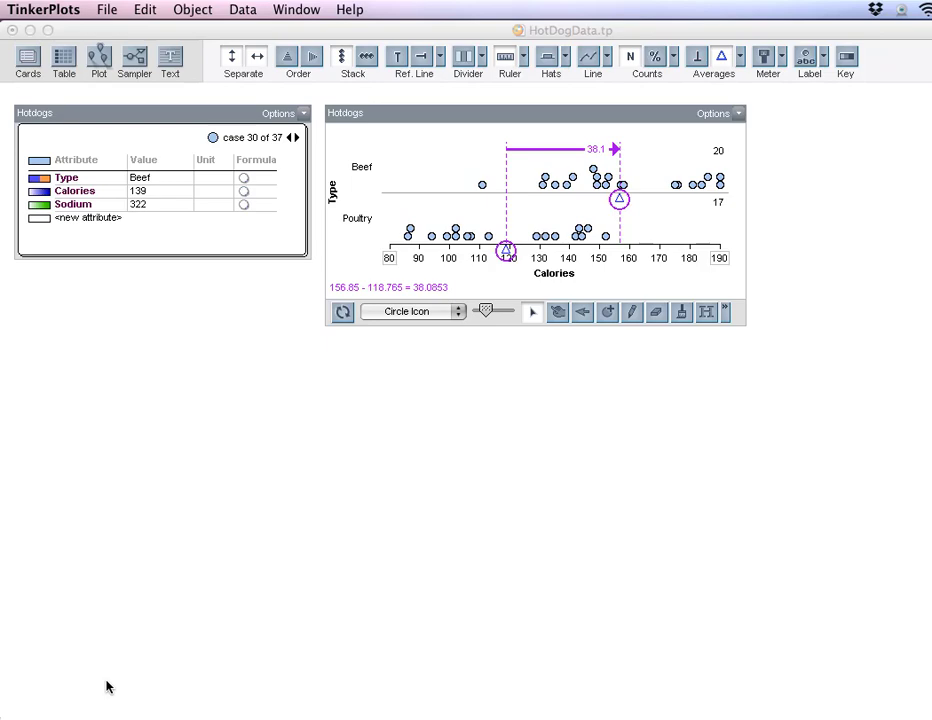
Return the plot to plain selecting and add new case-card attributes named Rank and Group
left_click(533, 313)
left_click(72, 222)
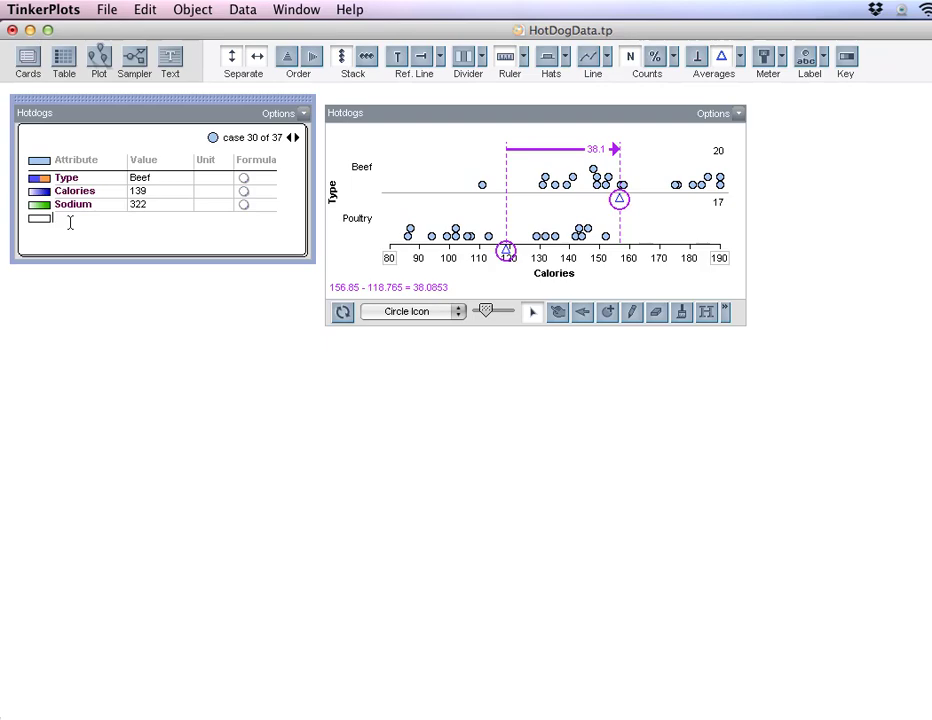
type("Rank")
key("Return")
left_click(84, 231)
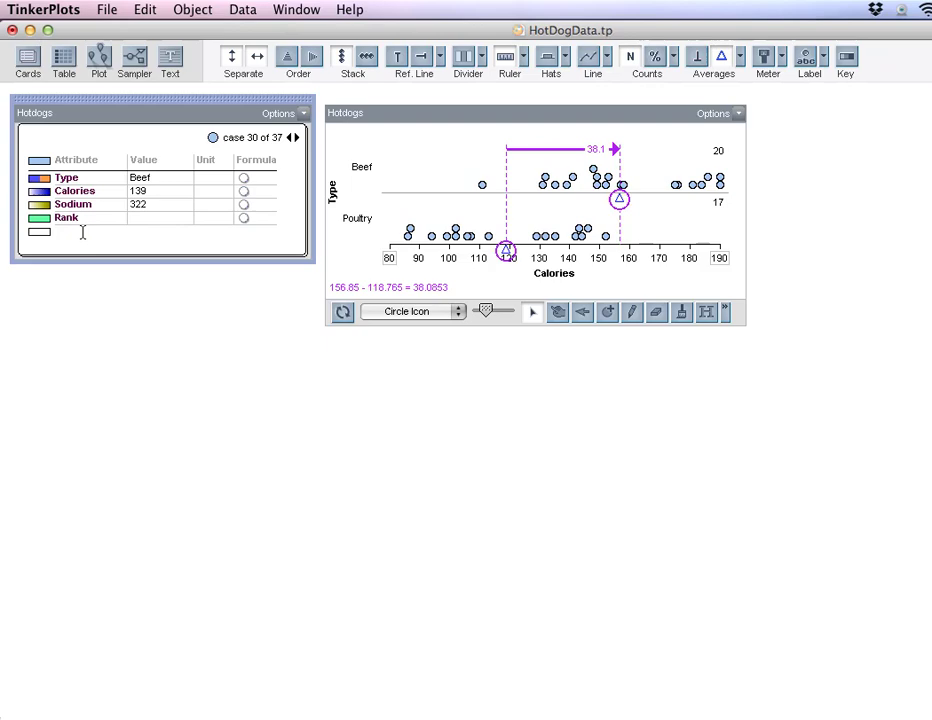
type("Gropu")
key("BackSpace")
key("BackSpace")
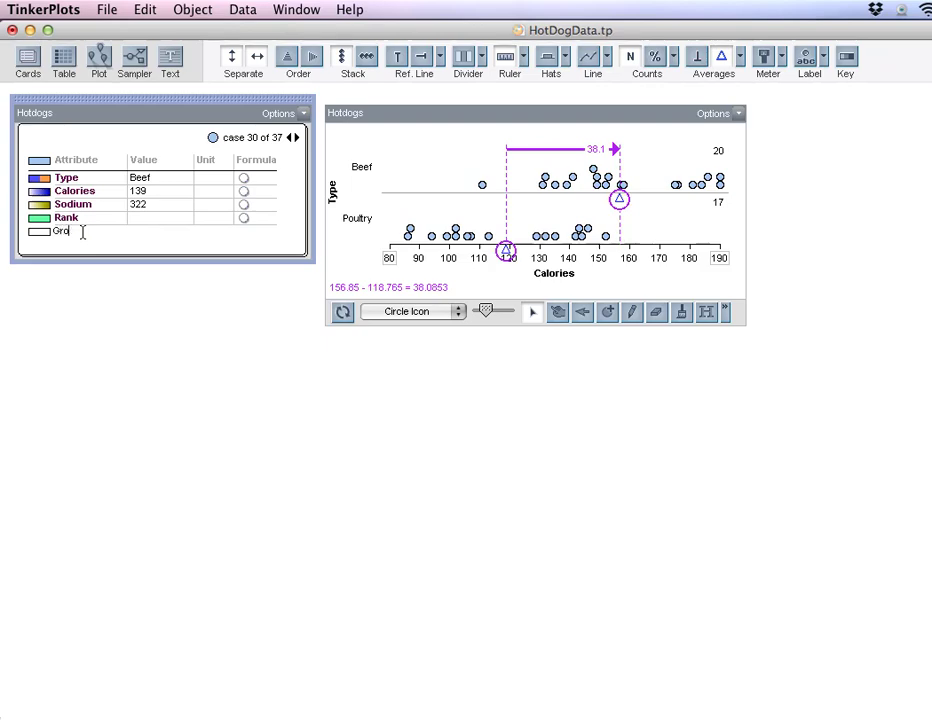
type("up")
key("Return")
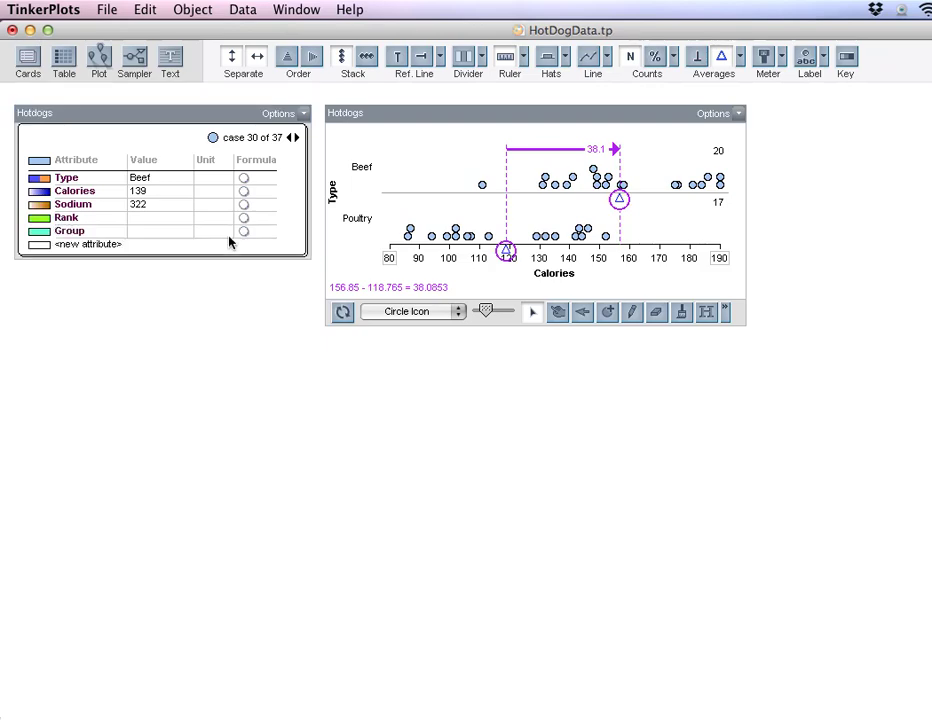
Give Rank the formula uniqueRank(random()) so each hot dog gets a random unique rank
left_click(246, 220)
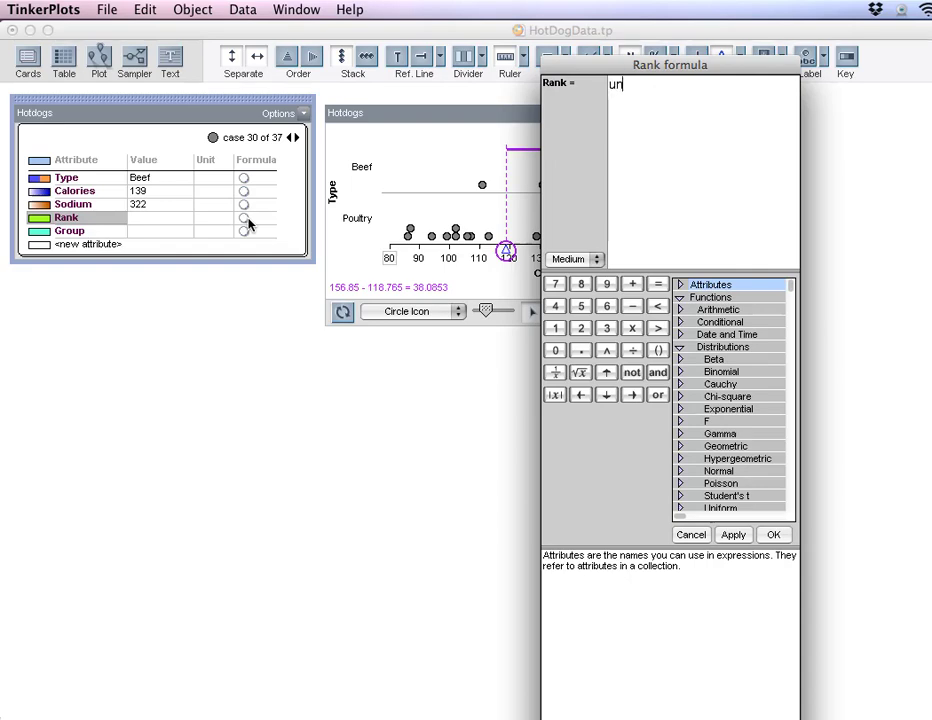
type("iquerank(")
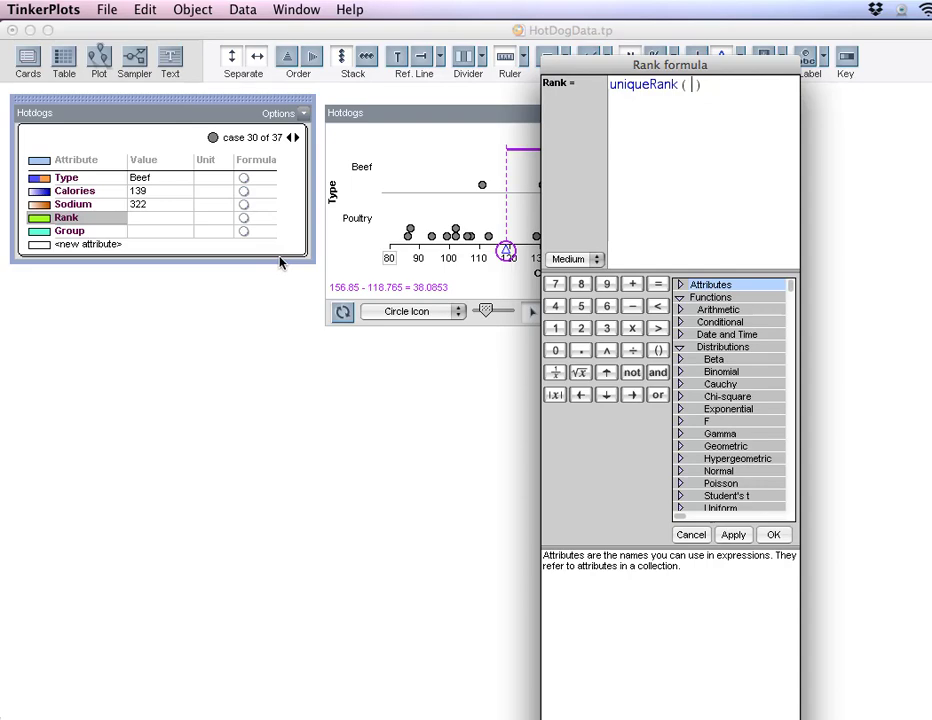
type("random (")
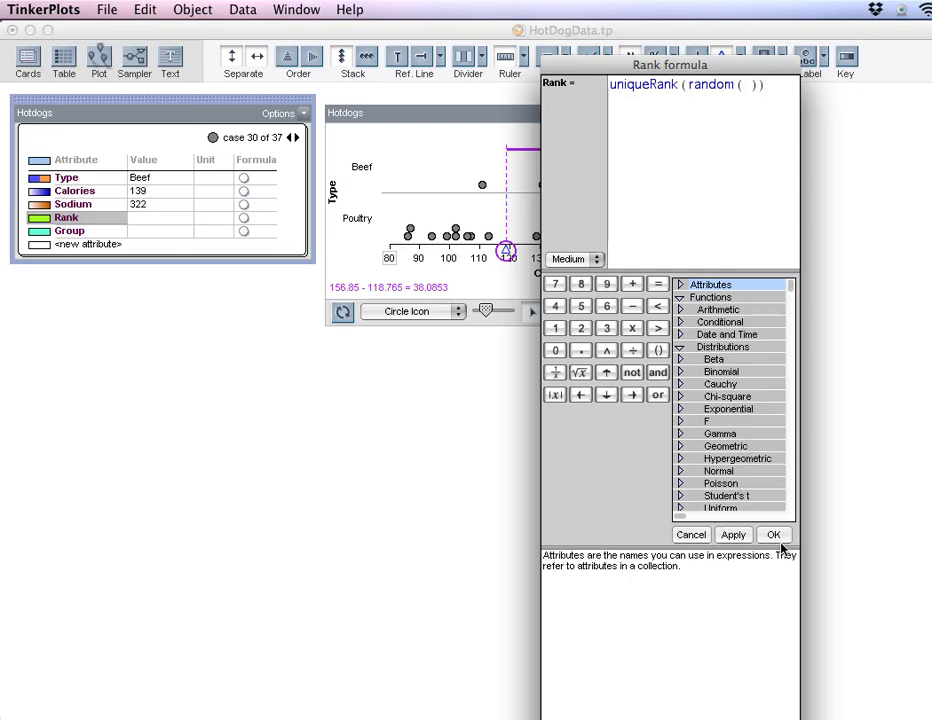
left_click(773, 535)
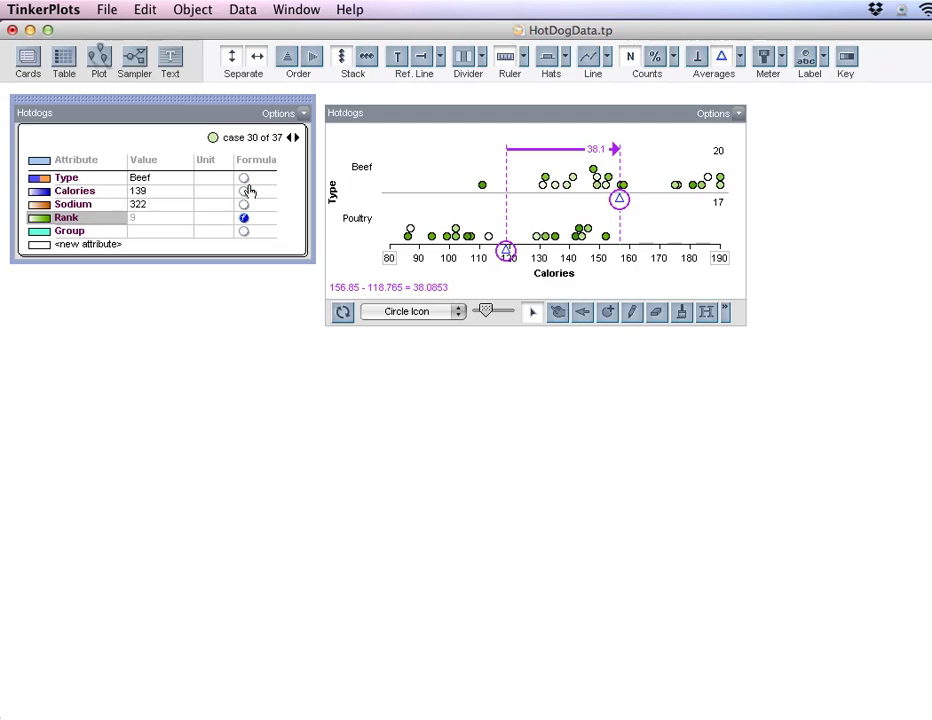
Set Group's formula to if (Rank < 18) {"A"} {"B"}
left_click(296, 140)
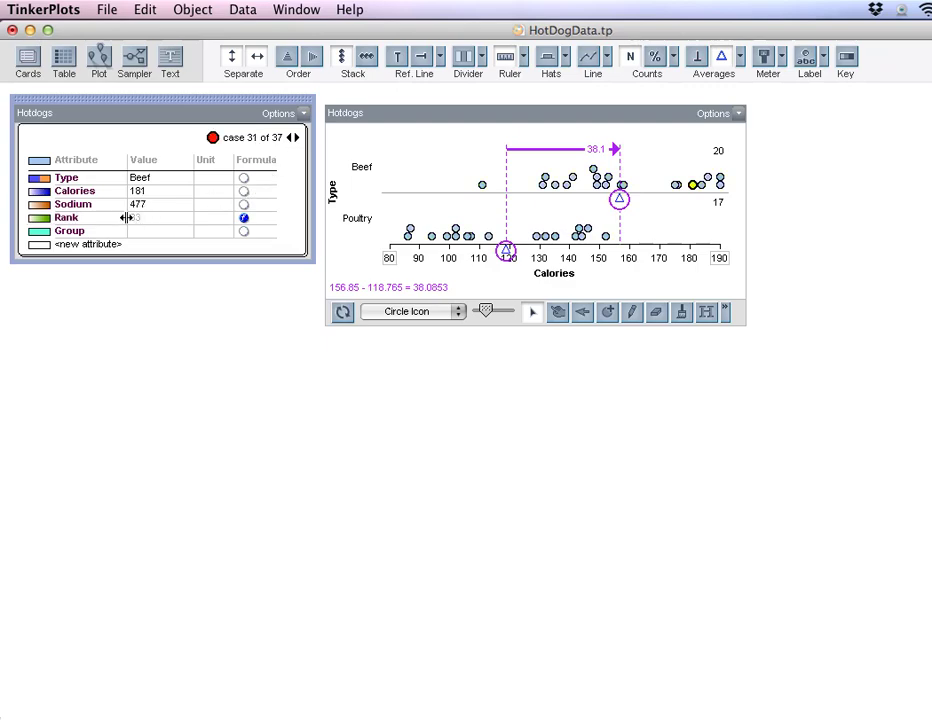
left_click(244, 232)
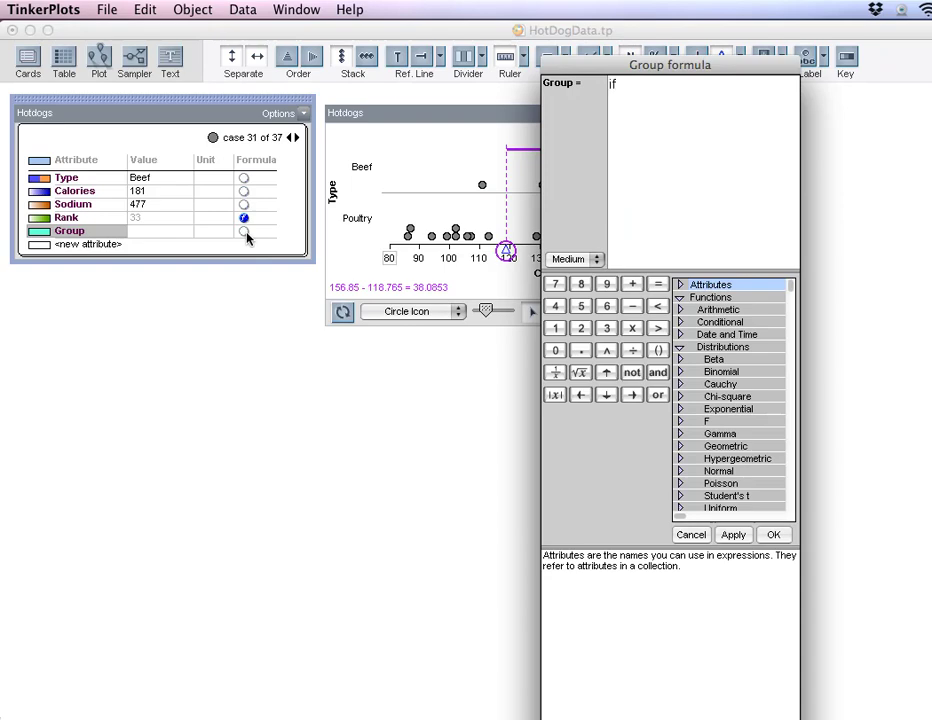
type("if (")
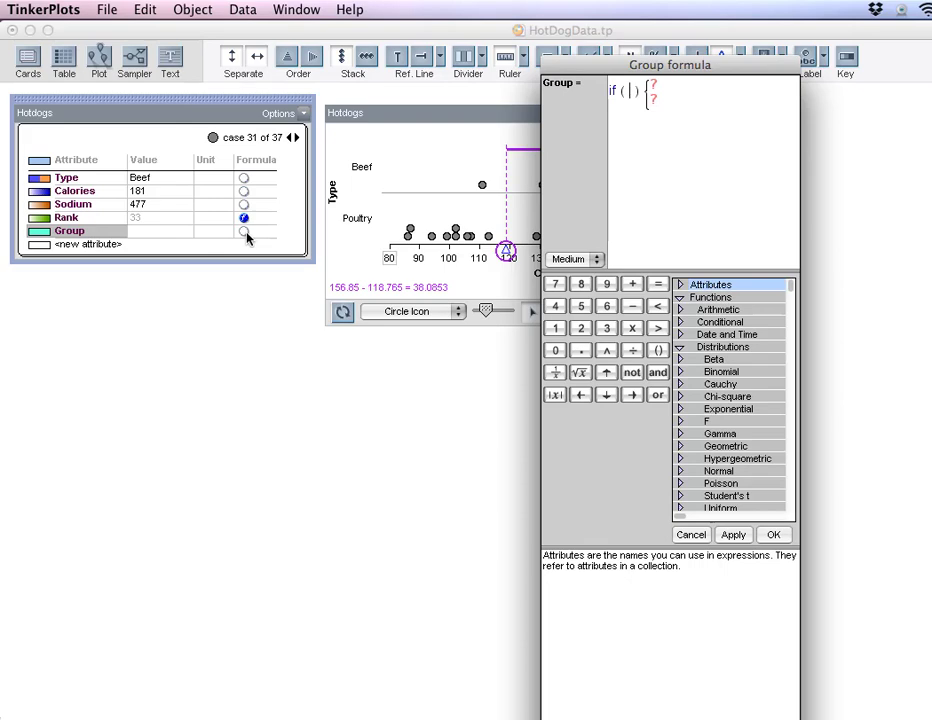
type("Rank ")
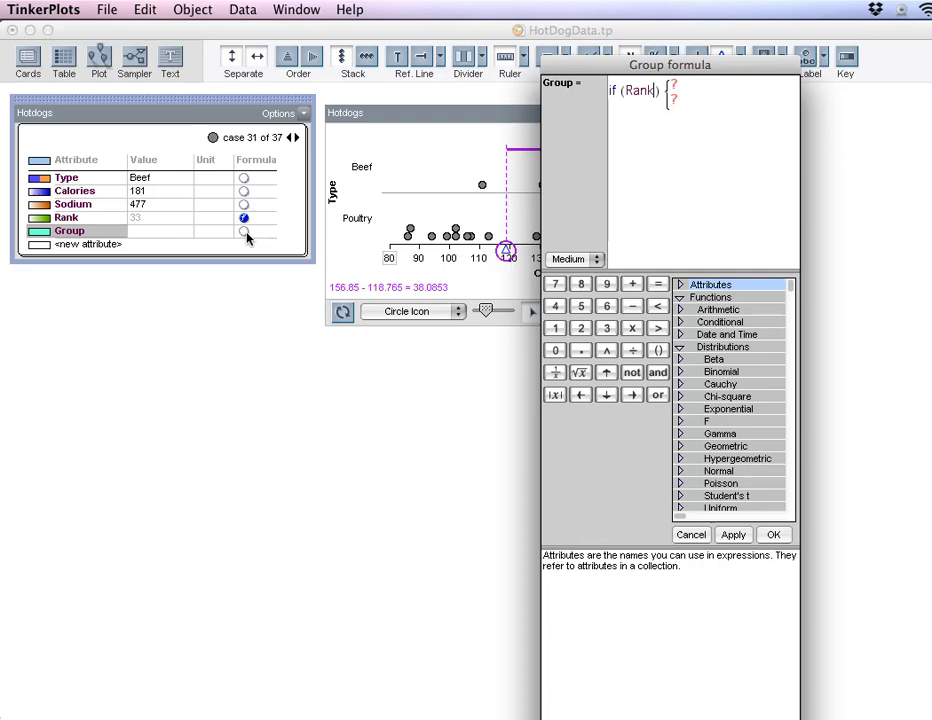
type("<")
left_click_drag(581, 73, 310, 92)
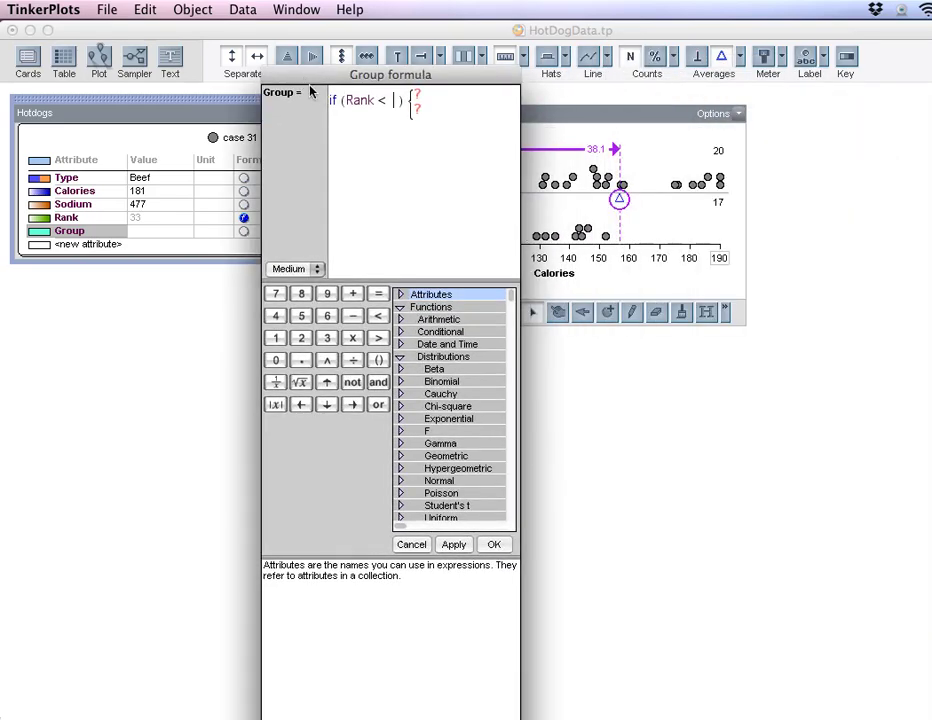
type("18")
key("Tab")
type("\"A\"")
key("Tab")
type("\"B")
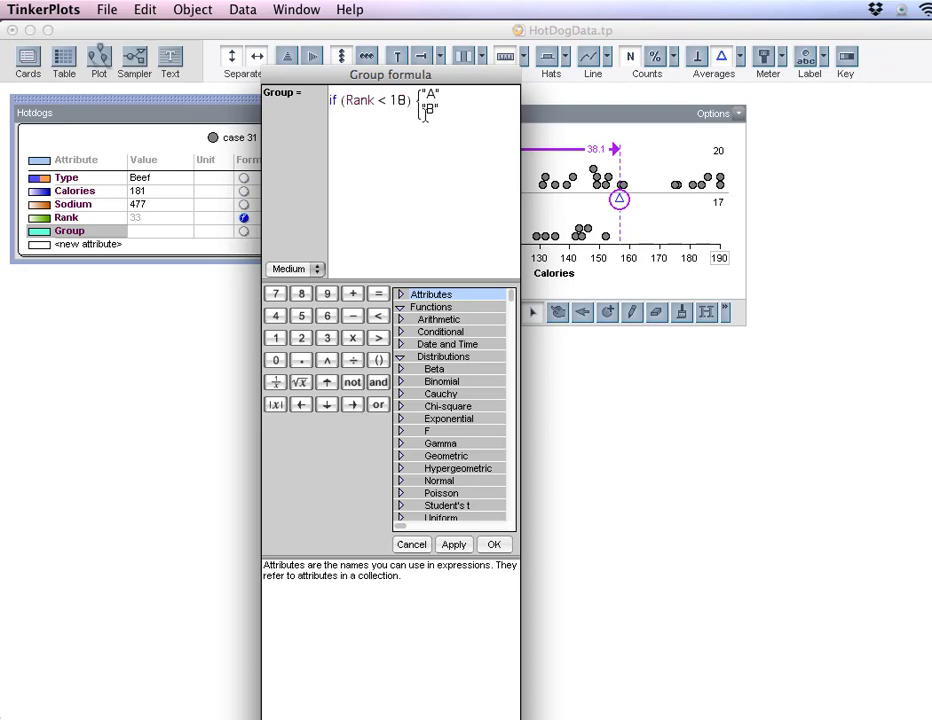
type("\"")
left_click(494, 544)
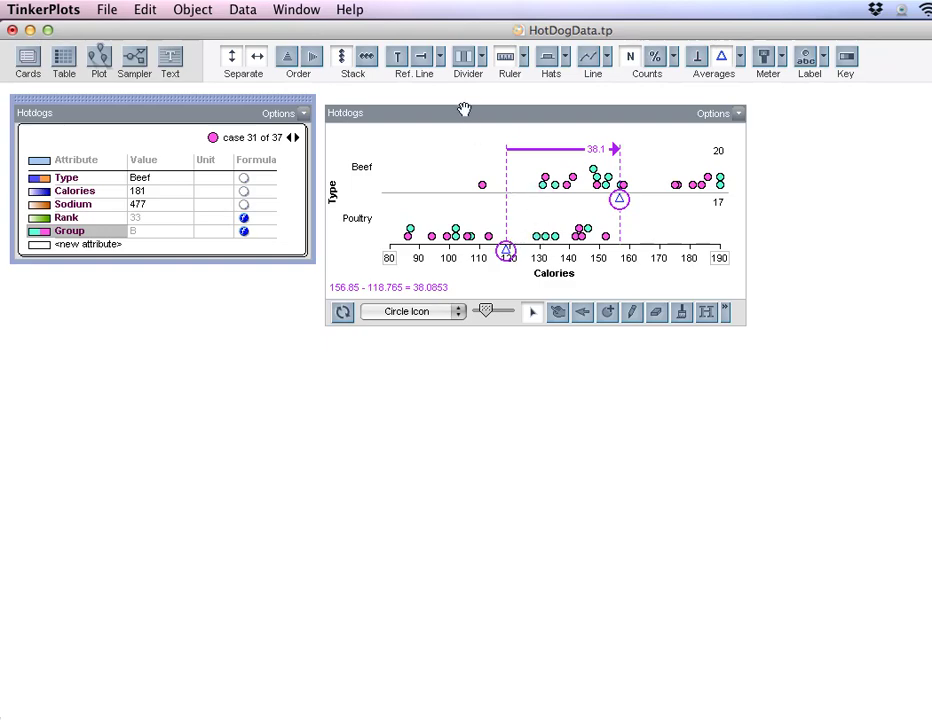
Add a new plot of the hot dogs and resize and position it
left_click(306, 364)
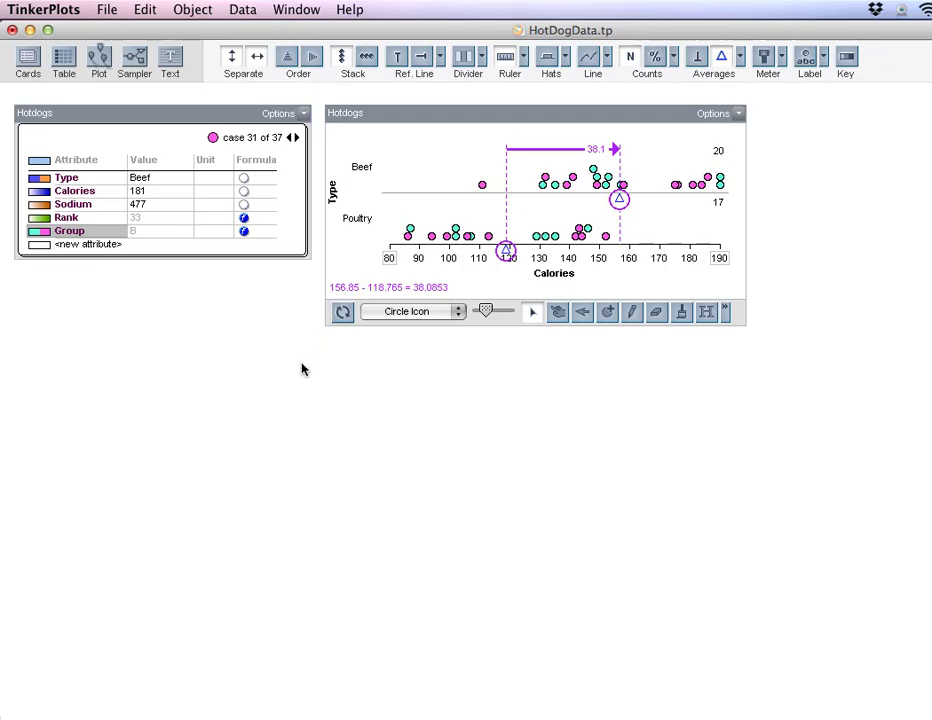
left_click_drag(98, 62, 342, 340)
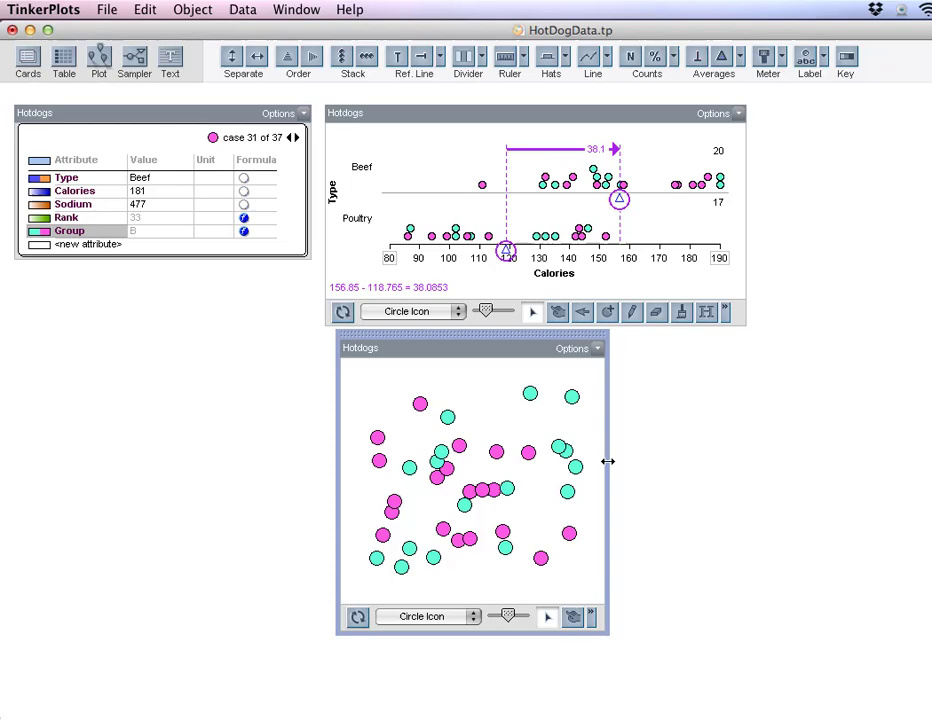
left_click_drag(607, 462, 790, 443)
left_click_drag(540, 637, 525, 557)
left_click_drag(416, 336, 396, 341)
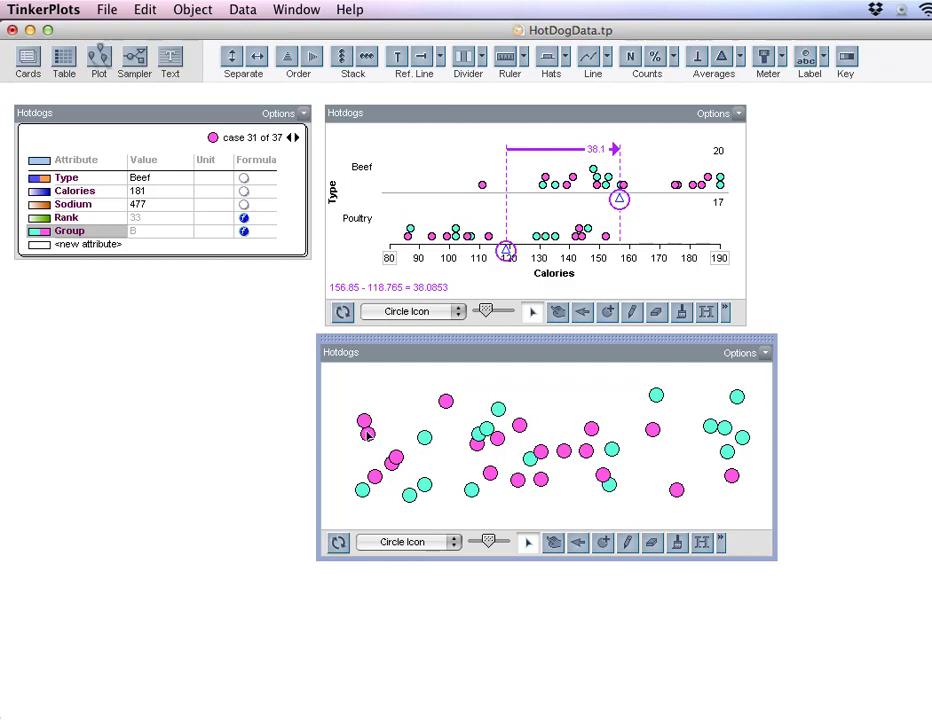
Separate the dots into Group A and B rows with counts (B 20, A 17) and narrow the window
left_click_drag(367, 433, 395, 375)
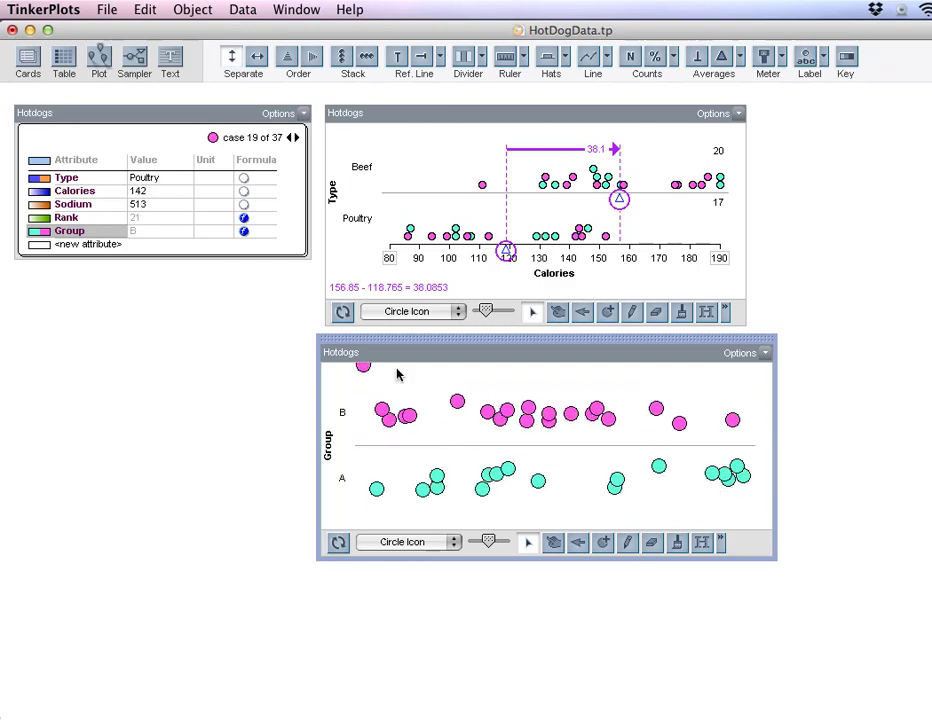
left_click(630, 56)
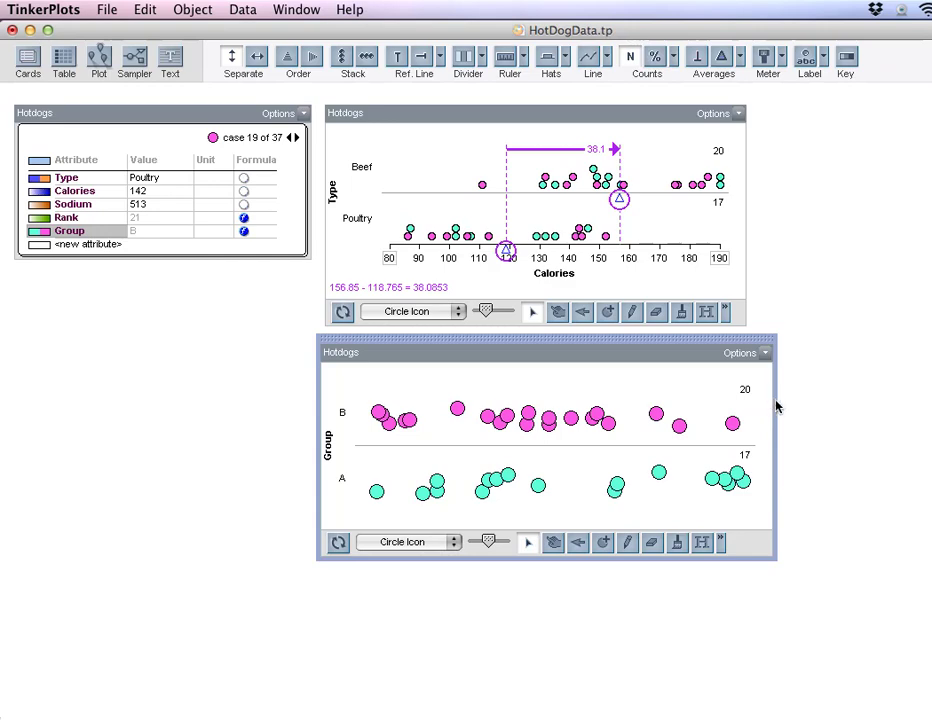
left_click_drag(772, 401, 739, 400)
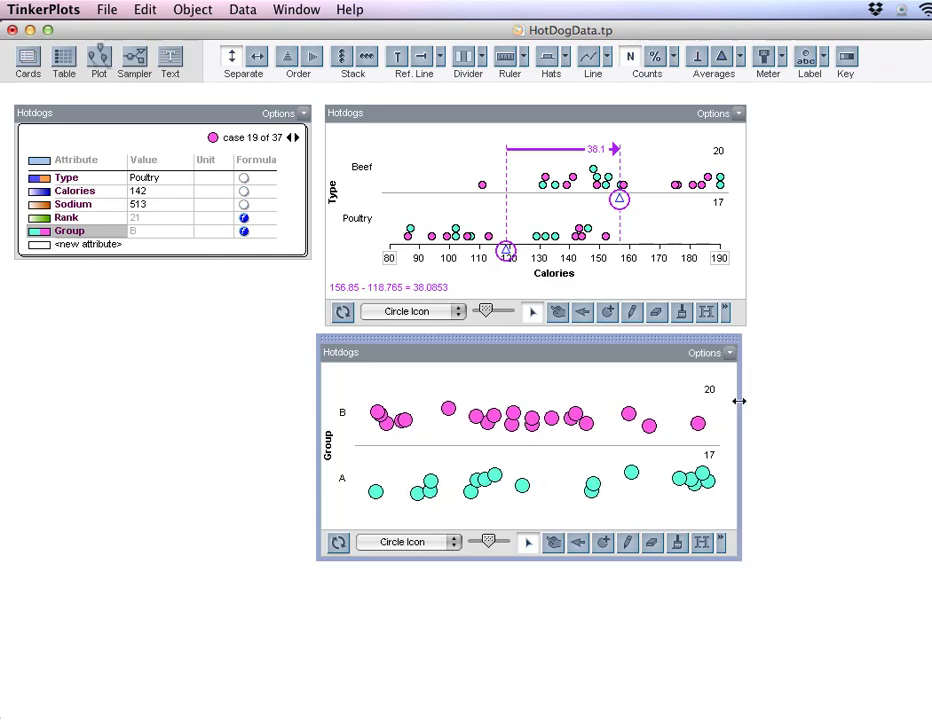
Colour the Group plot's dots by Calories, spread them along Calories and stack them
left_click(231, 357)
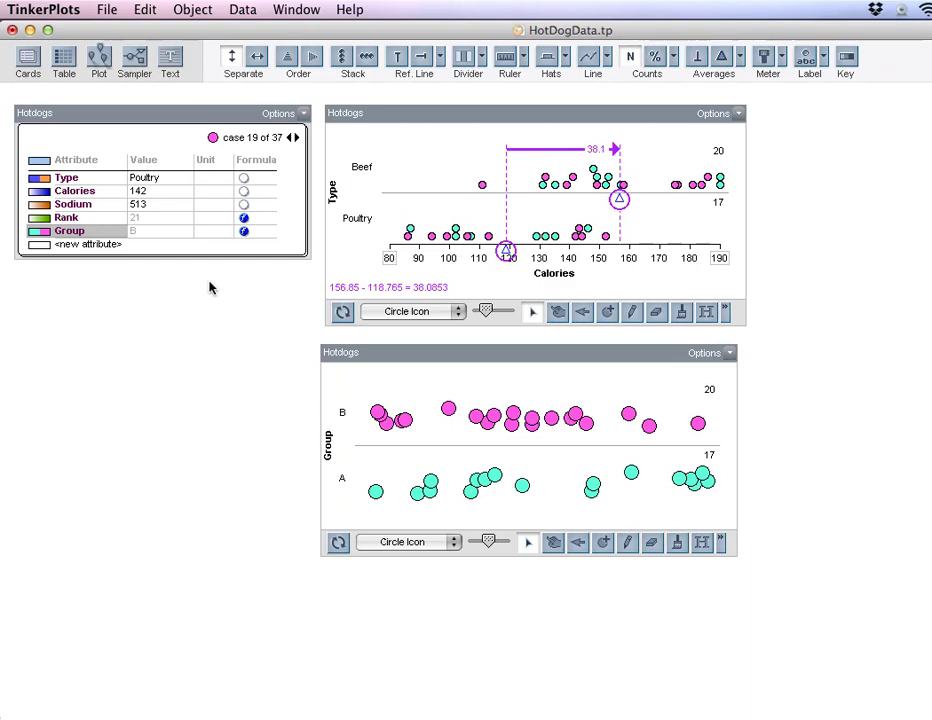
left_click(118, 192)
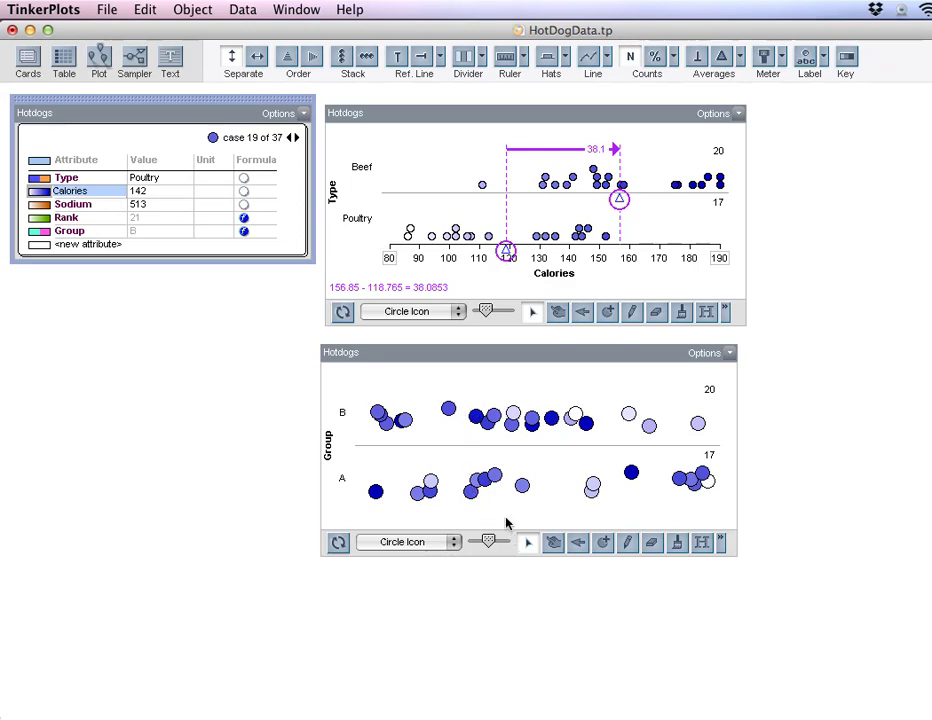
left_click_drag(433, 491, 610, 497)
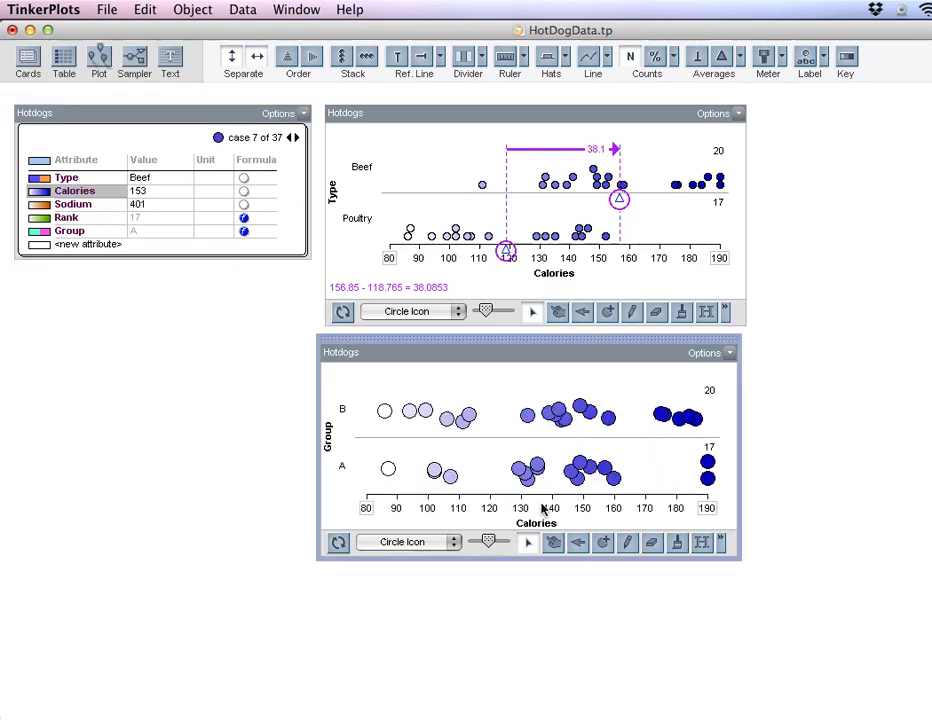
left_click(434, 471)
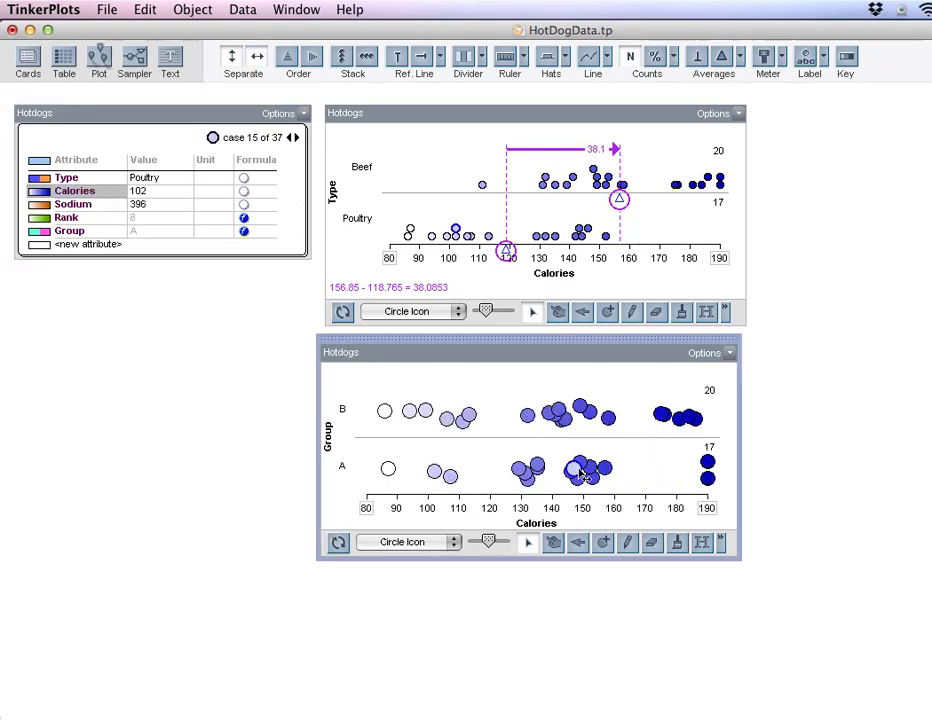
left_click(341, 58)
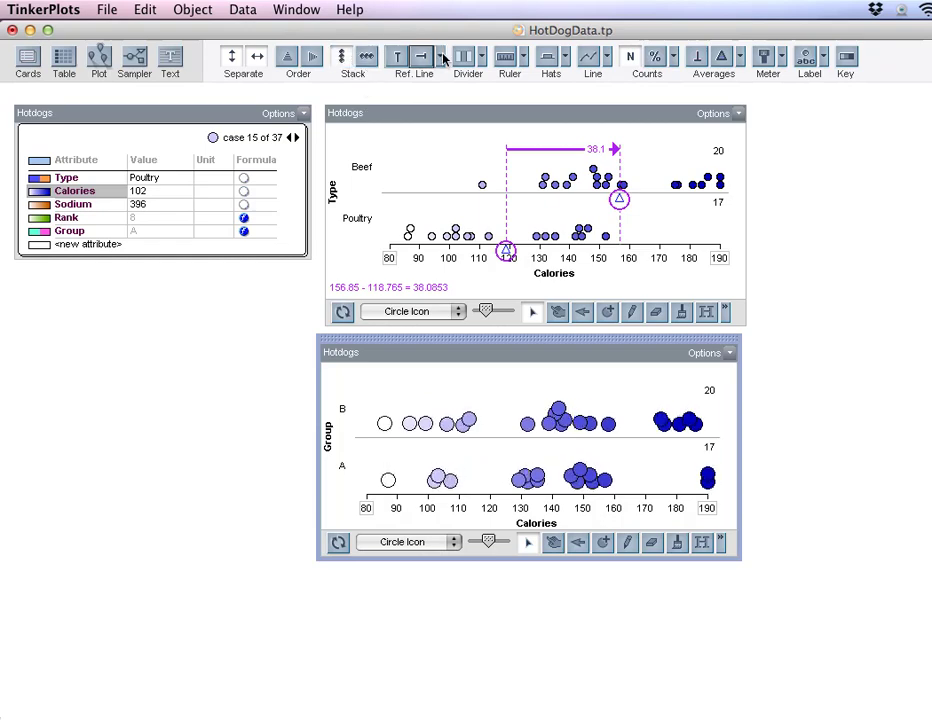
Measure the distance between group A and B calorie means with a ruler, about 2.6
left_click(512, 60)
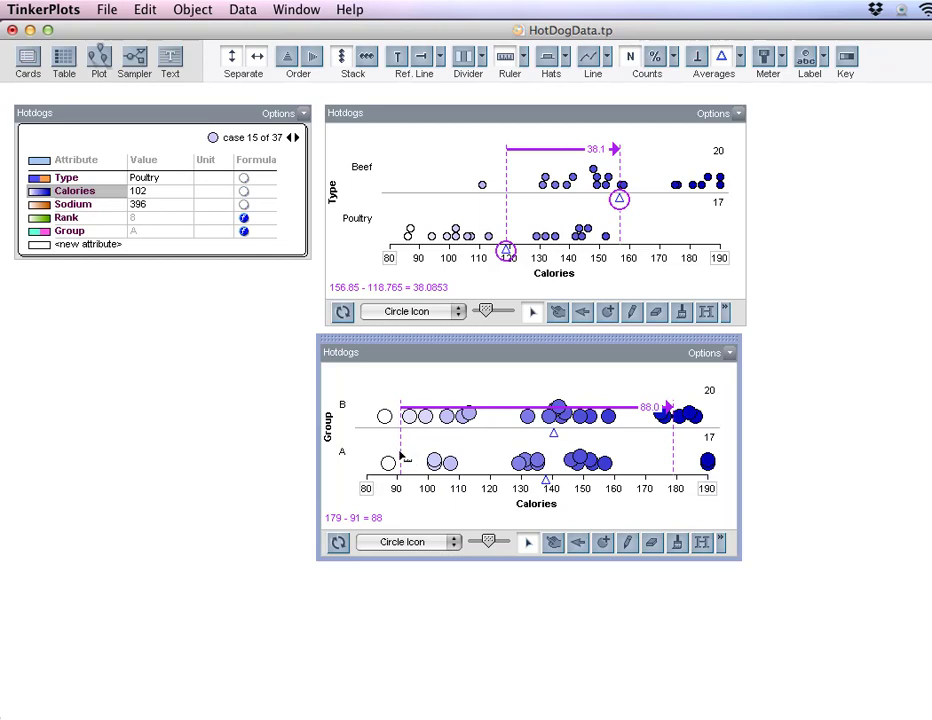
left_click_drag(482, 464, 552, 483)
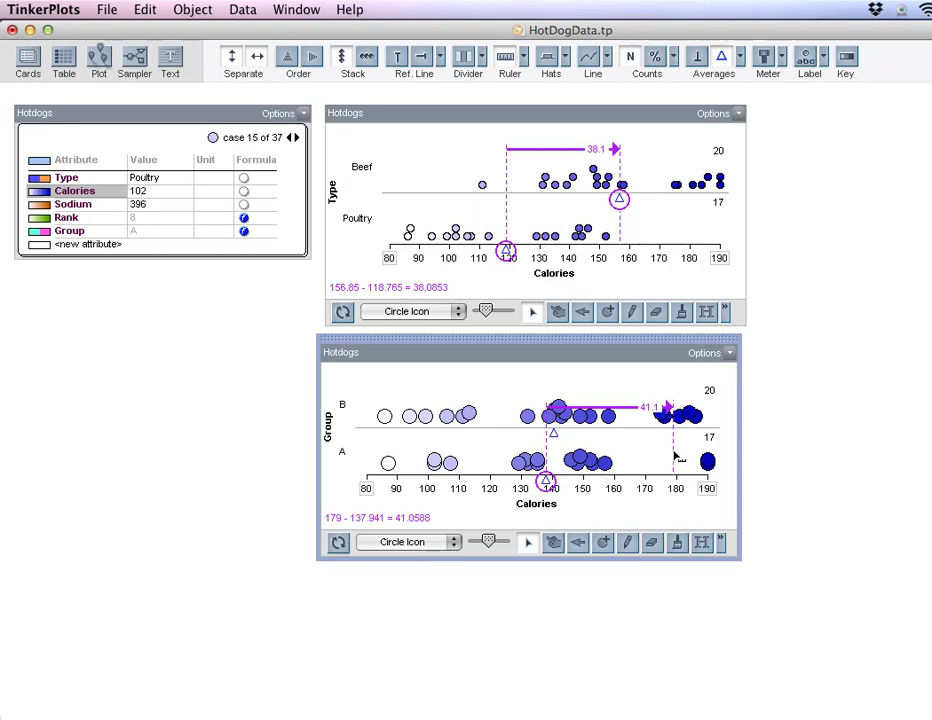
left_click_drag(676, 457, 558, 437)
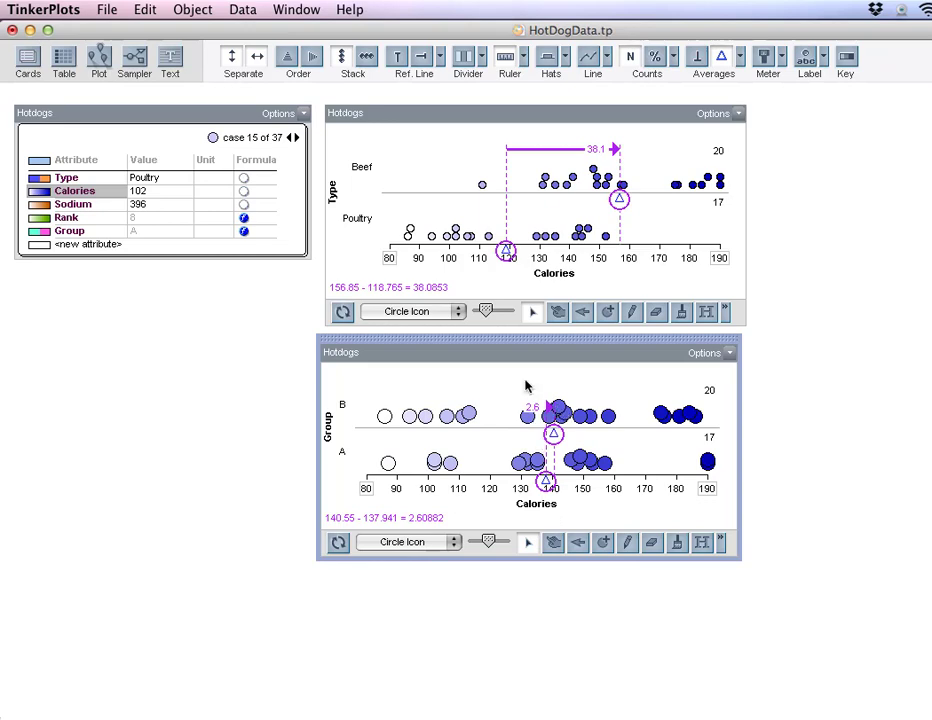
Collect the difference of means (2.60882) into a history table placed below the case card
left_click_drag(522, 342, 529, 343)
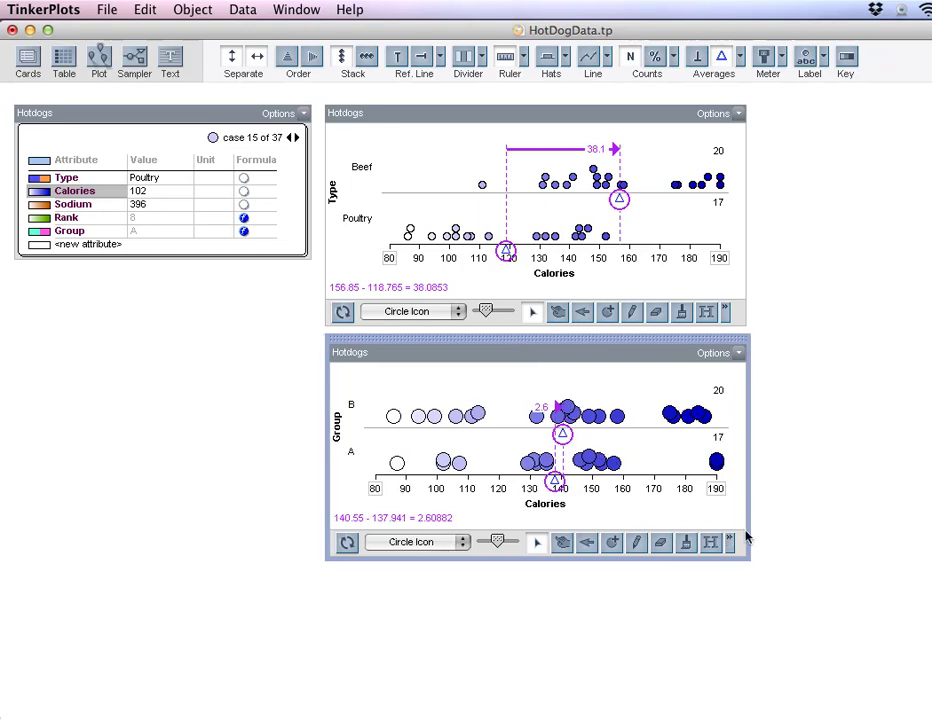
left_click(712, 545)
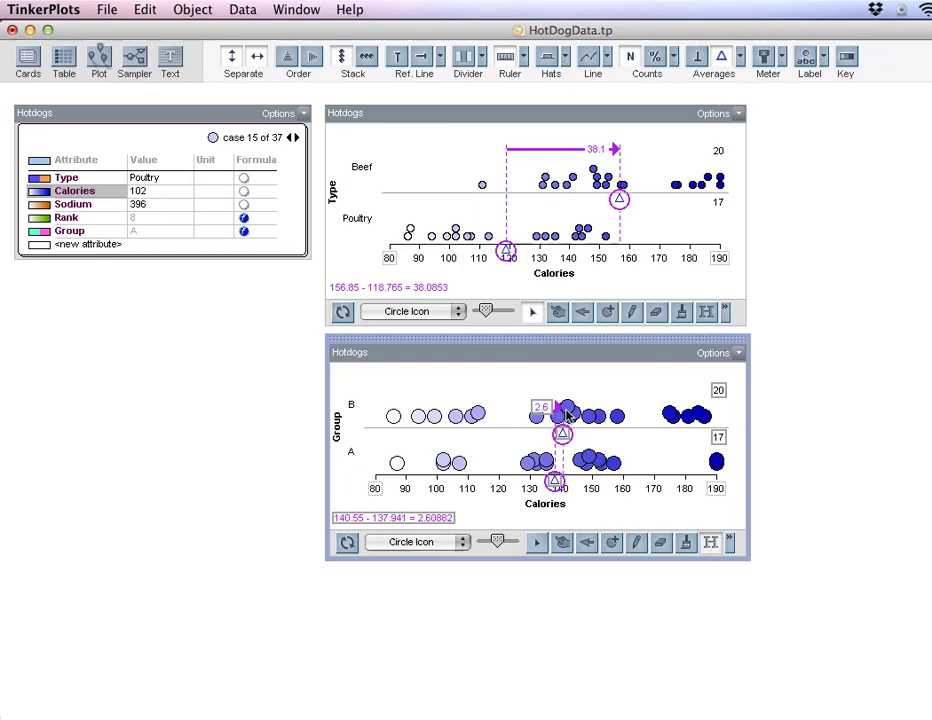
key("super+m")
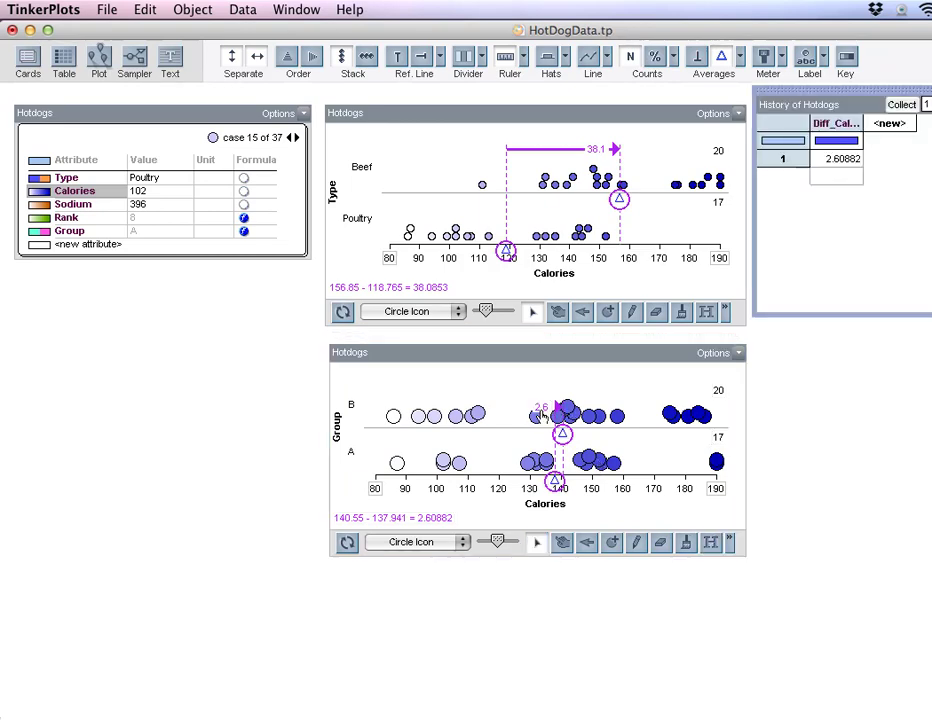
left_click_drag(860, 94, 139, 283)
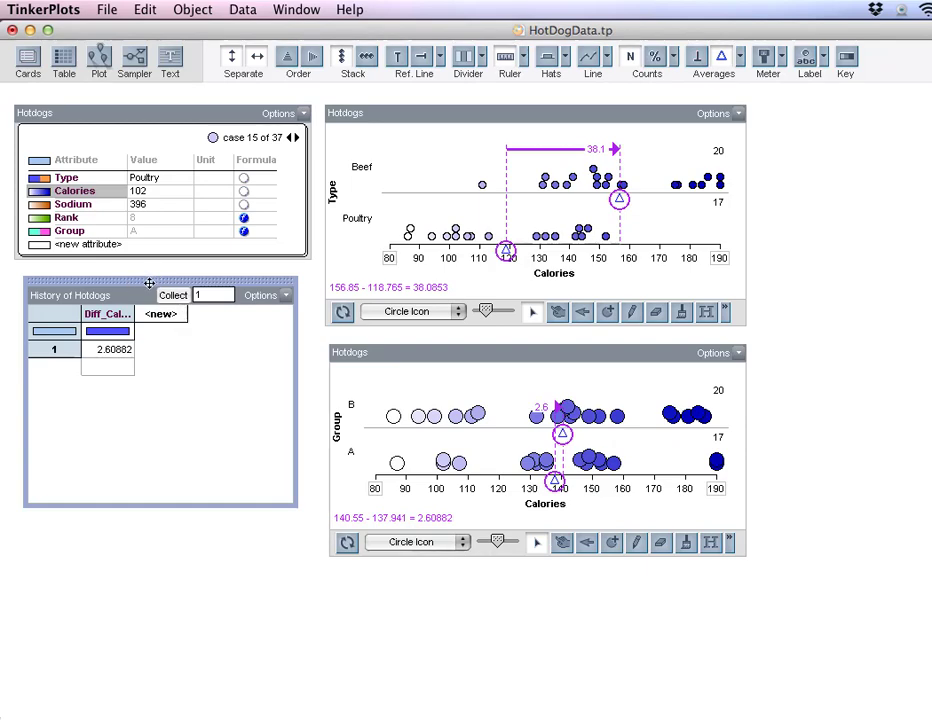
Inspect the history collection's settings and edit the number of measures to collect
left_click(193, 10)
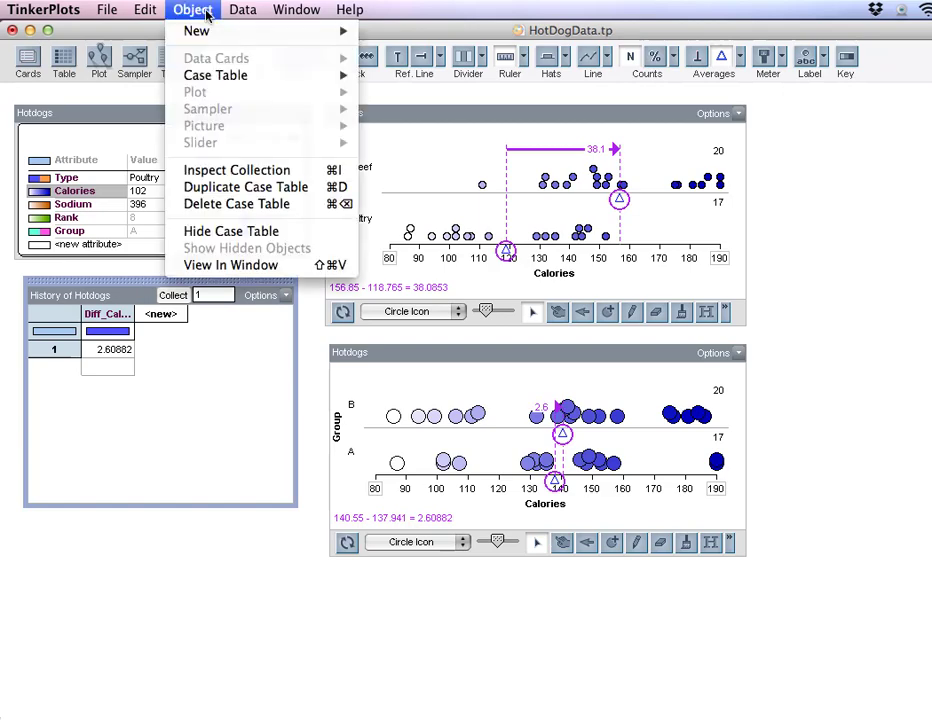
left_click(198, 170)
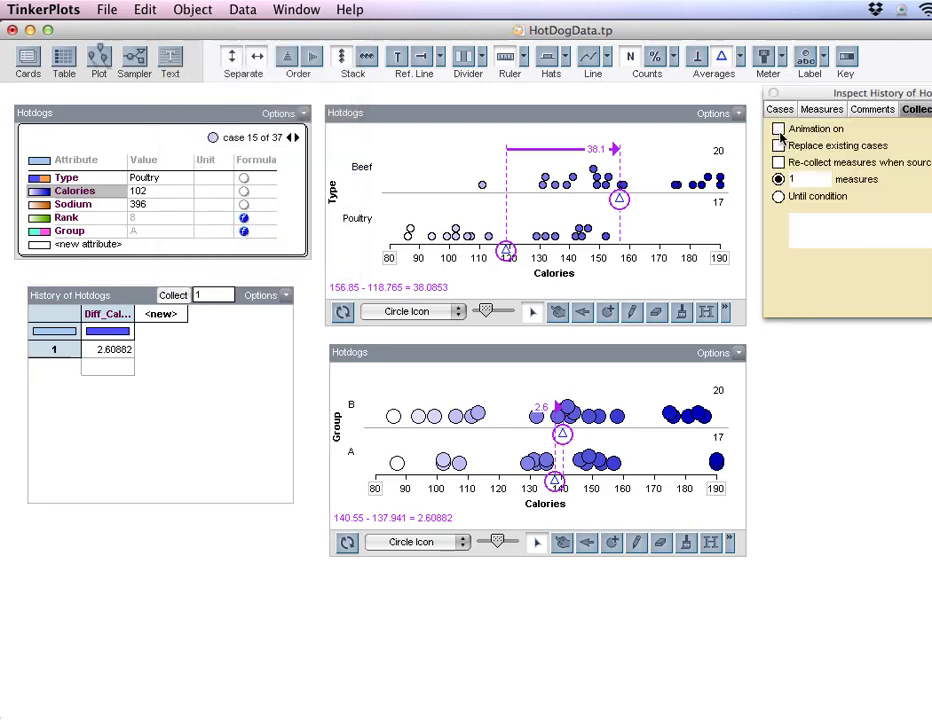
left_click(773, 92)
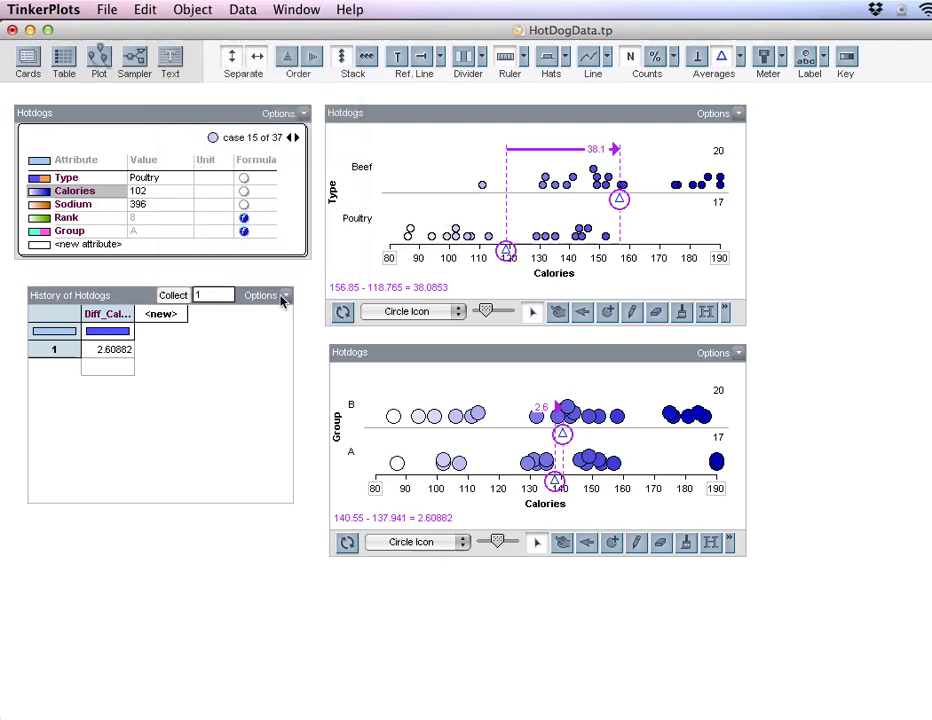
left_click(212, 298)
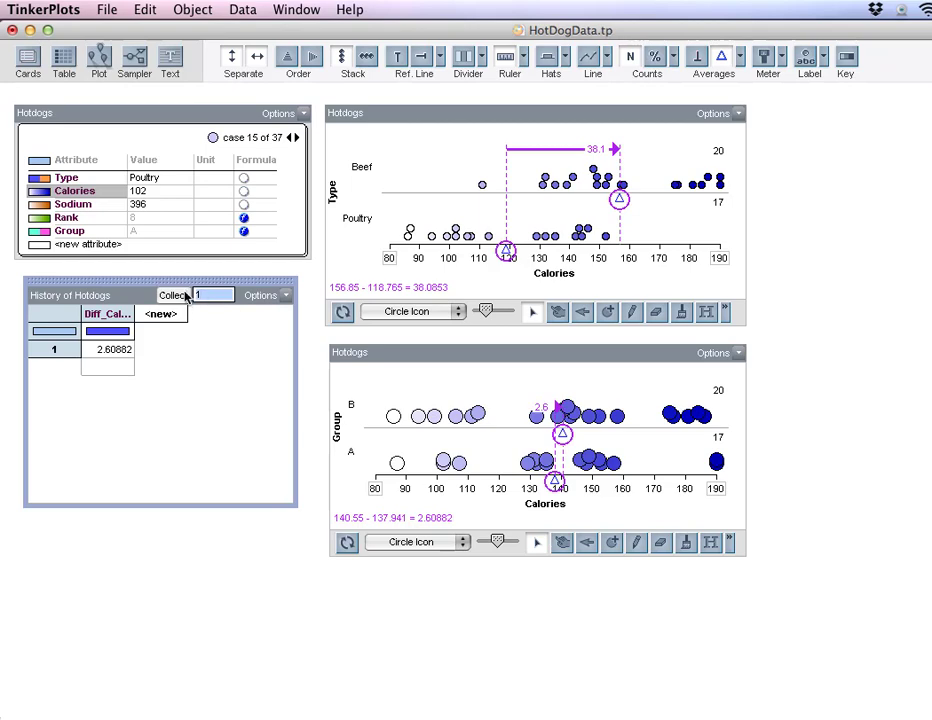
Collect 99 more mean differences and identify the largest, 18.9324, well below 38.1
type("99")
left_click(173, 295)
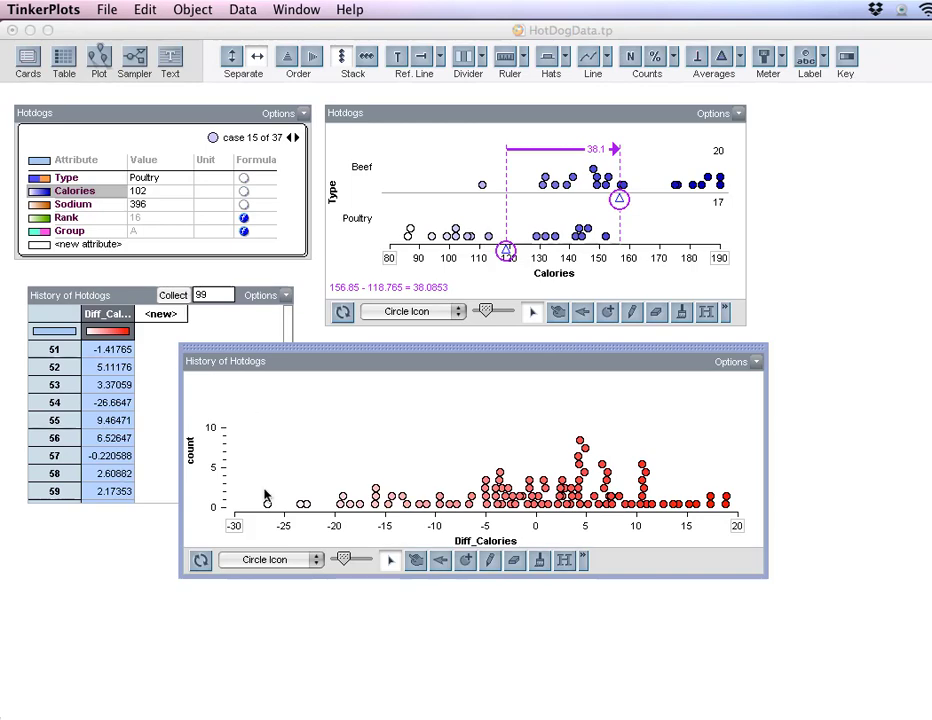
left_click(727, 498)
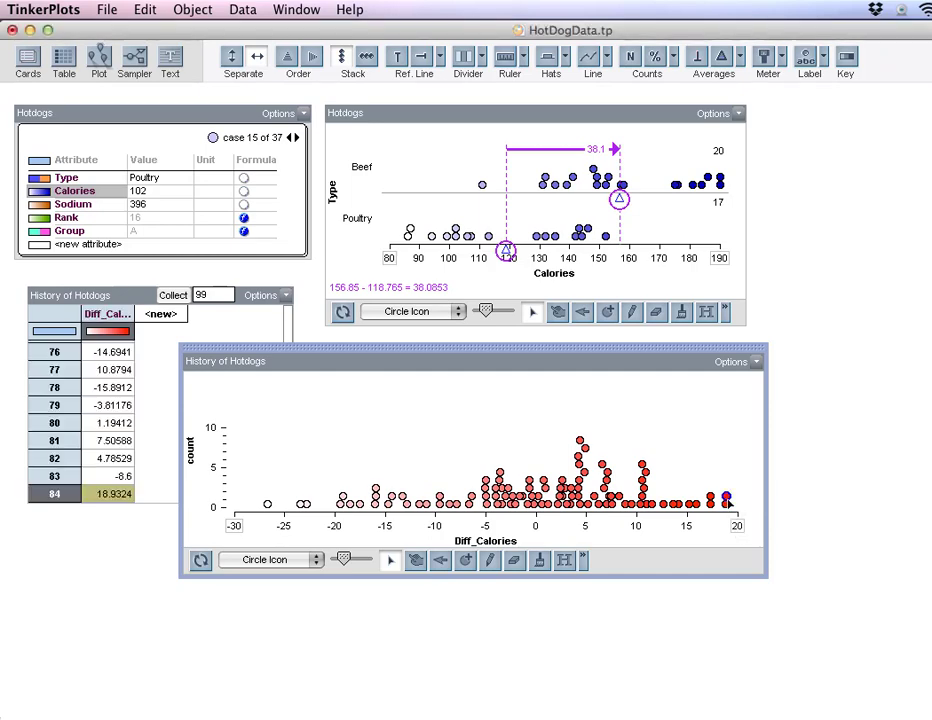